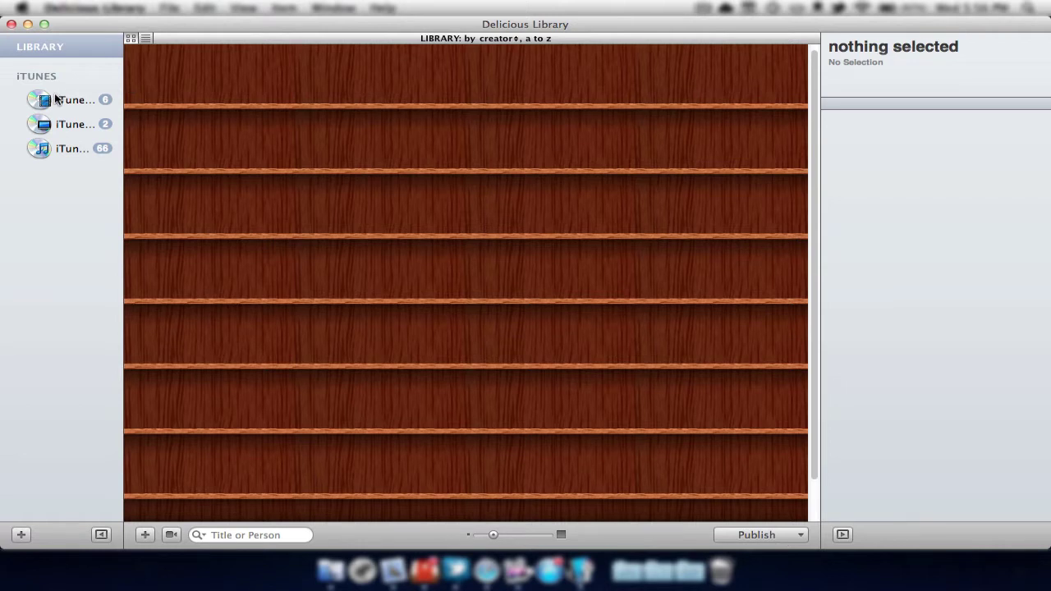
# Open the new-shelf sheet, then cancel it without creating a shelf.
pyautogui.click(21, 535)
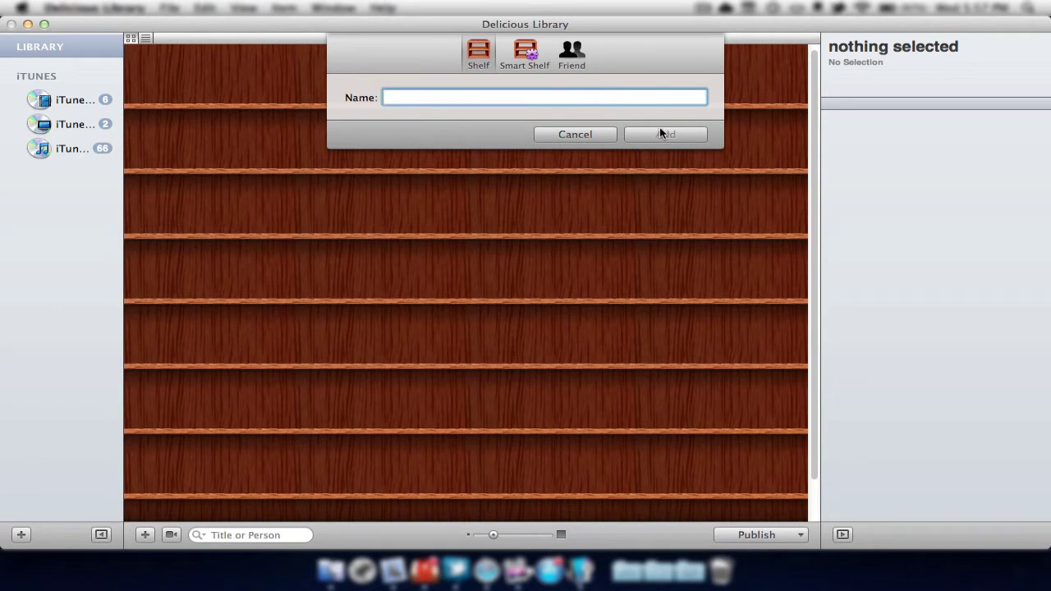
pyautogui.click(566, 136)
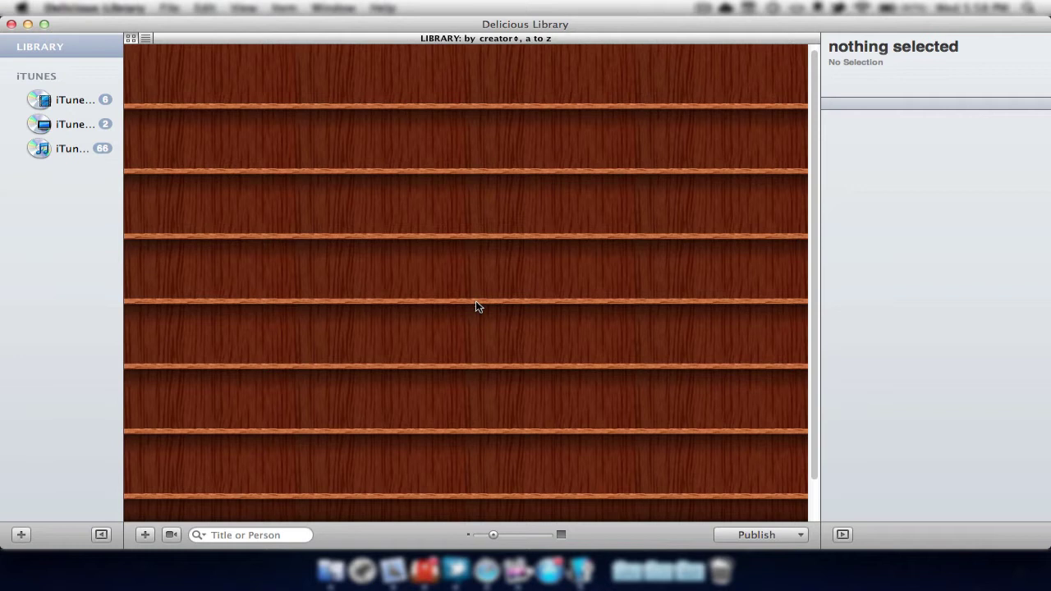
# Scan Dead Rising 2's barcode with the video camera scanner, then close the scanner window.
pyautogui.click(172, 535)
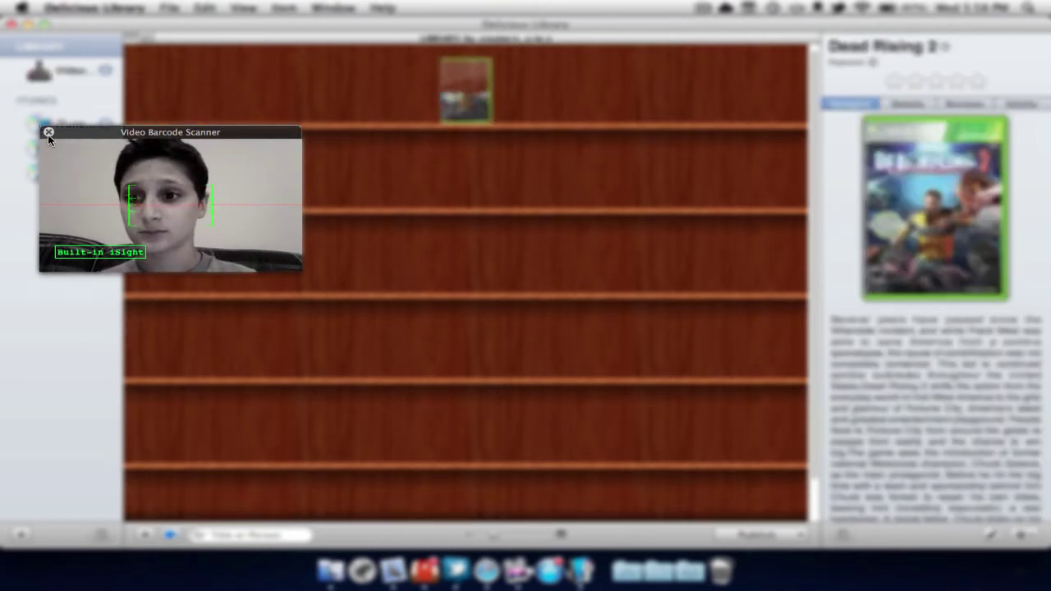
pyautogui.click(47, 133)
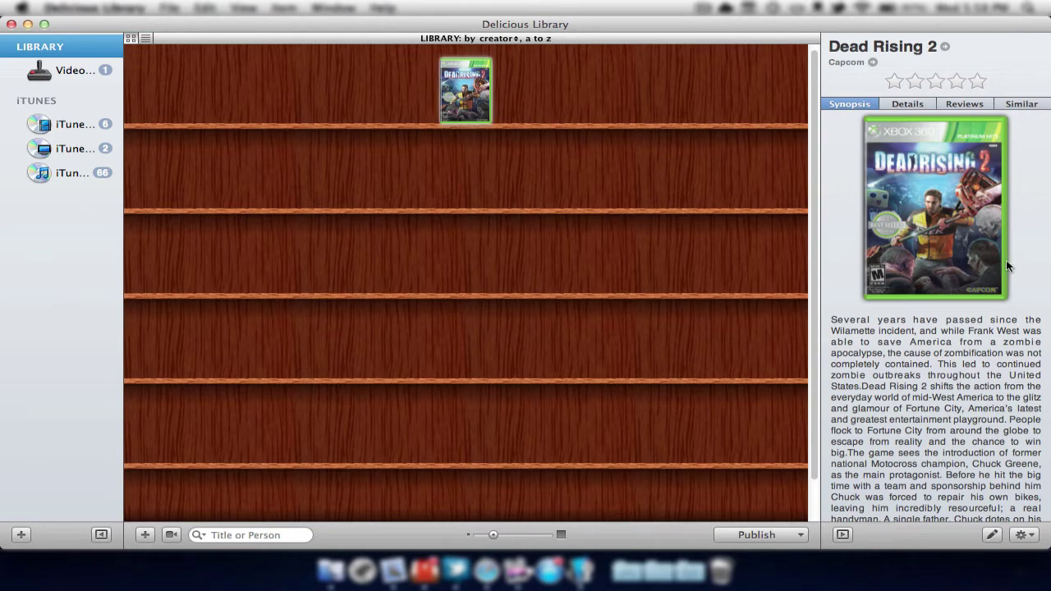
# Read Dead Rising 2's synopsis, then view its Details, Reviews and Similar games.
pyautogui.scroll(-10, 976, 250)
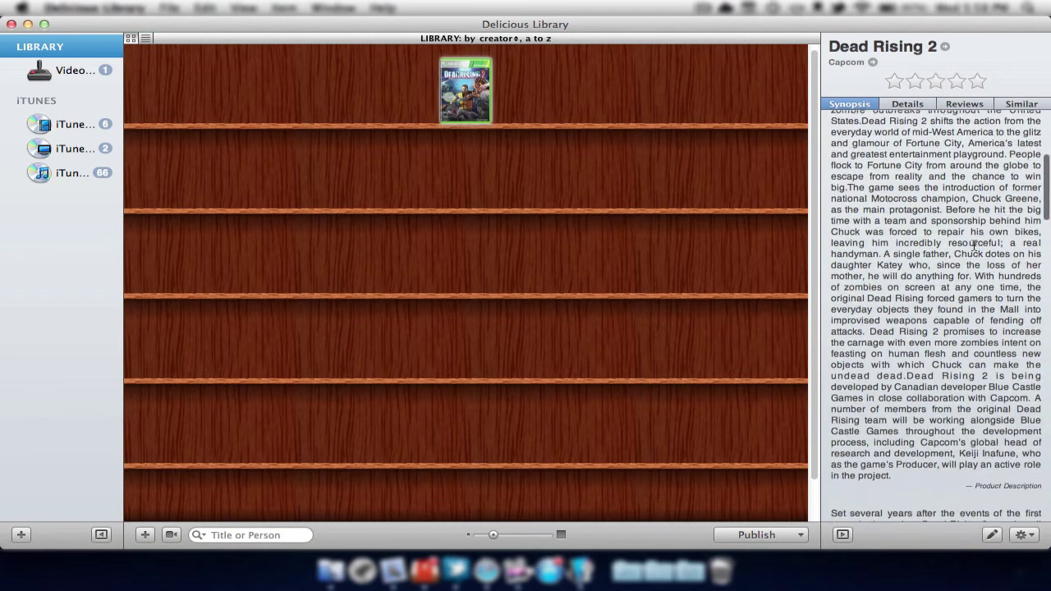
pyautogui.scroll(10, 975, 244)
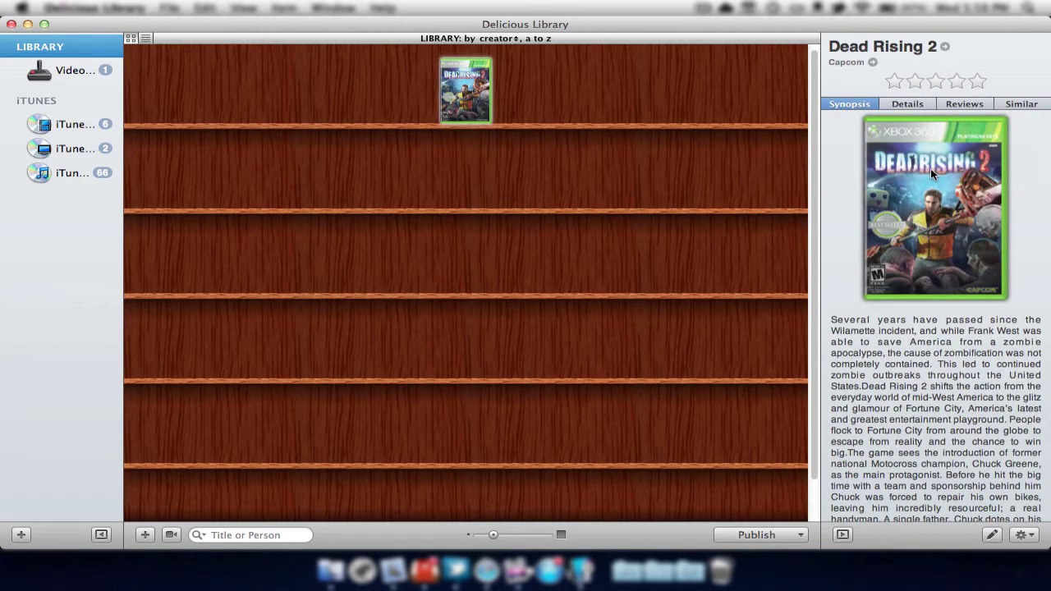
pyautogui.scroll(-2, 881, 327)
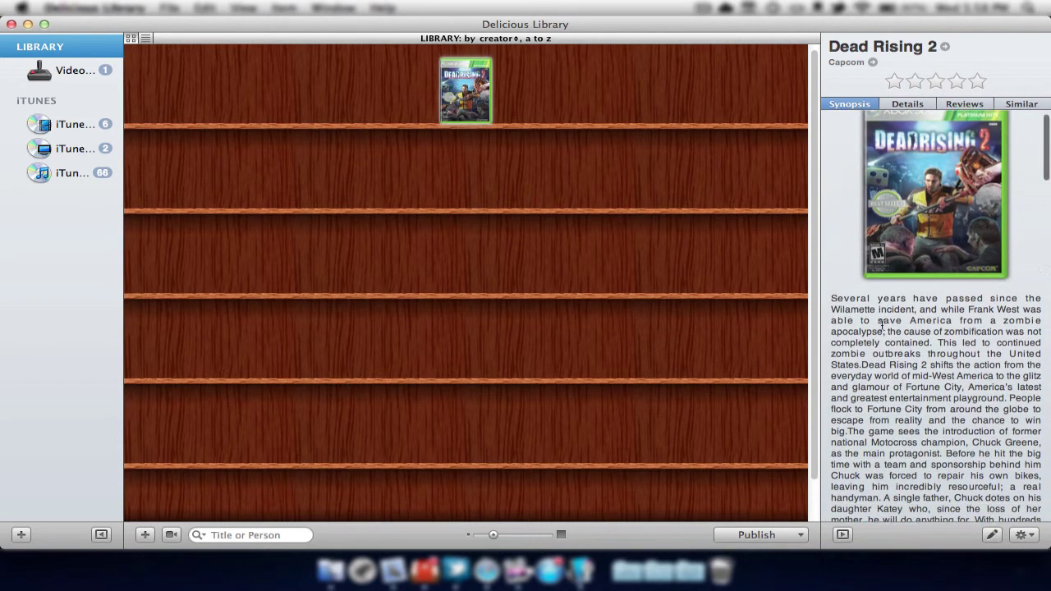
pyautogui.scroll(-15, 881, 326)
pyautogui.scroll(15, 879, 181)
pyautogui.click(904, 105)
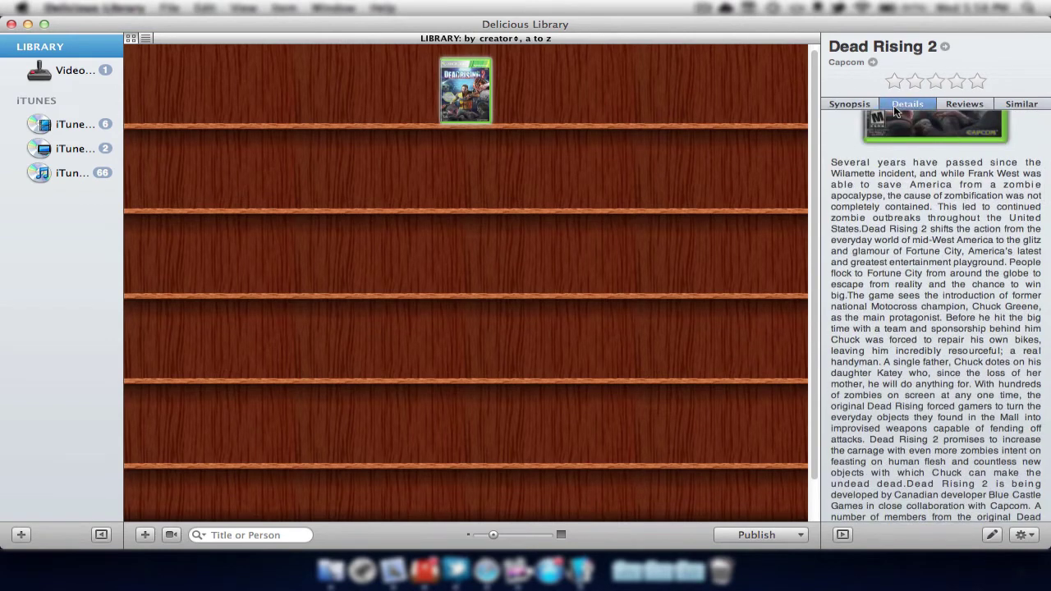
pyautogui.click(966, 107)
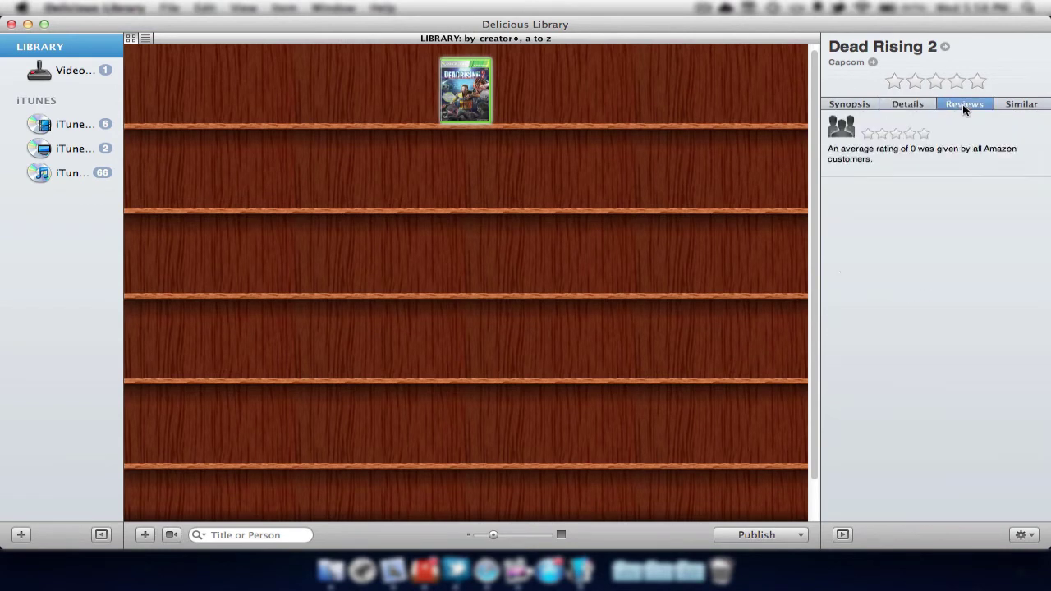
pyautogui.click(1030, 106)
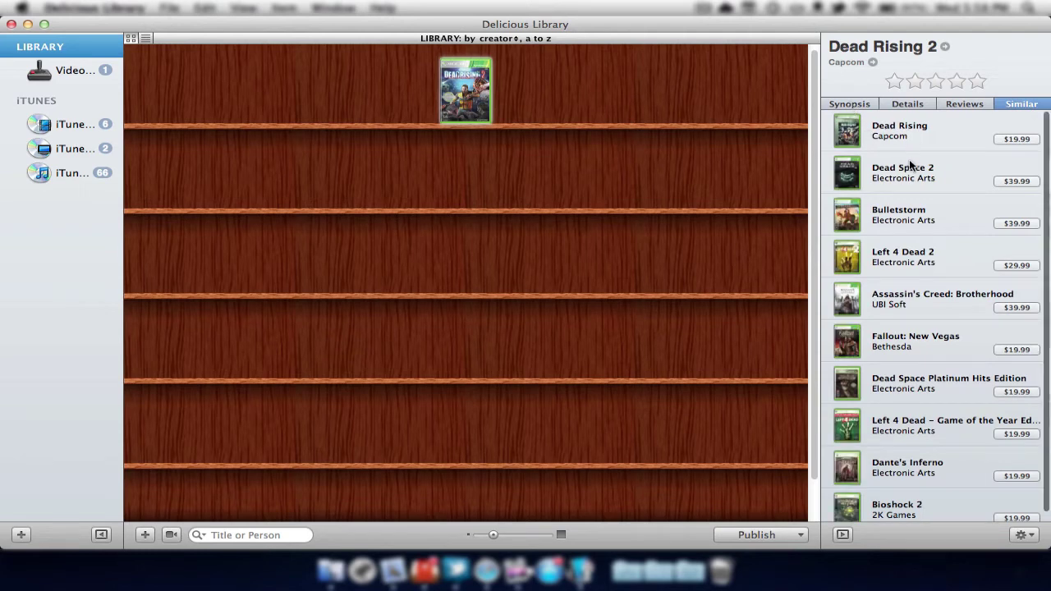
# Back on the synopsis, rate Dead Rising 2 four stars and deselect it.
pyautogui.click(871, 105)
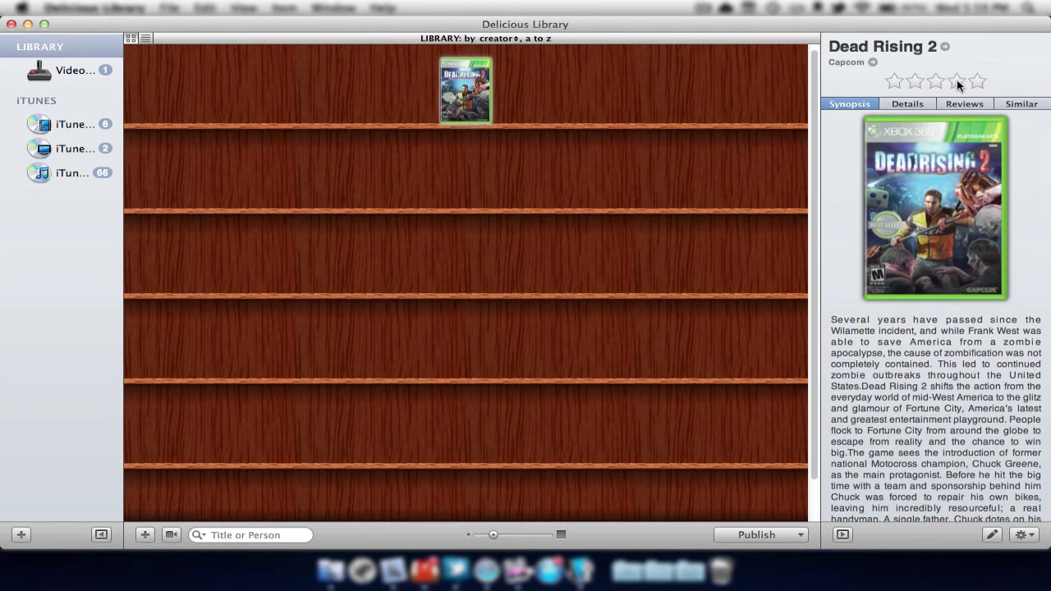
pyautogui.click(957, 80)
pyautogui.click(691, 433)
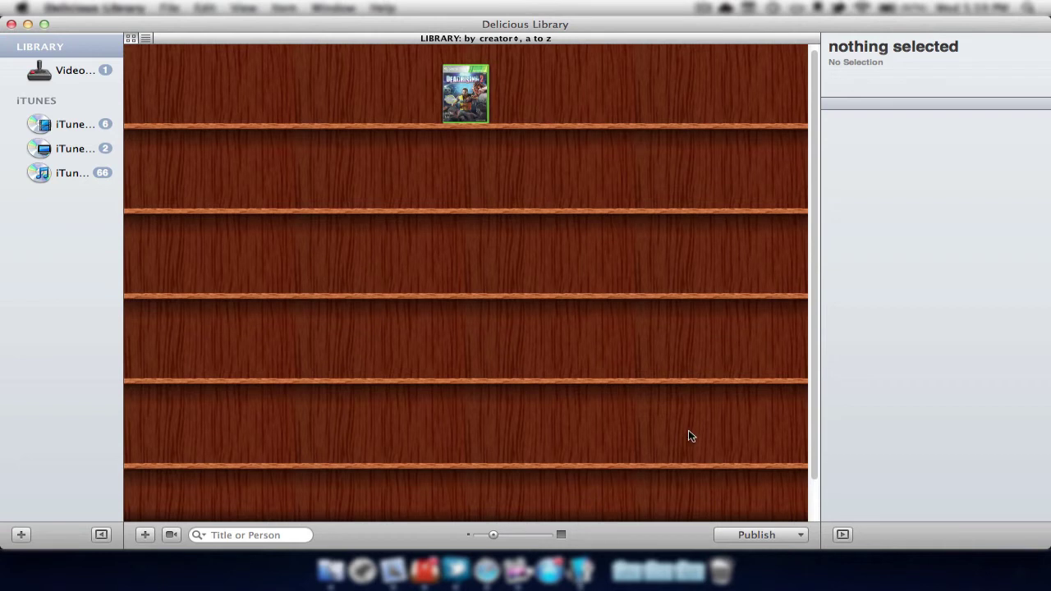
# Select the Videogames shelf under Library in the sidebar.
pyautogui.click(51, 74)
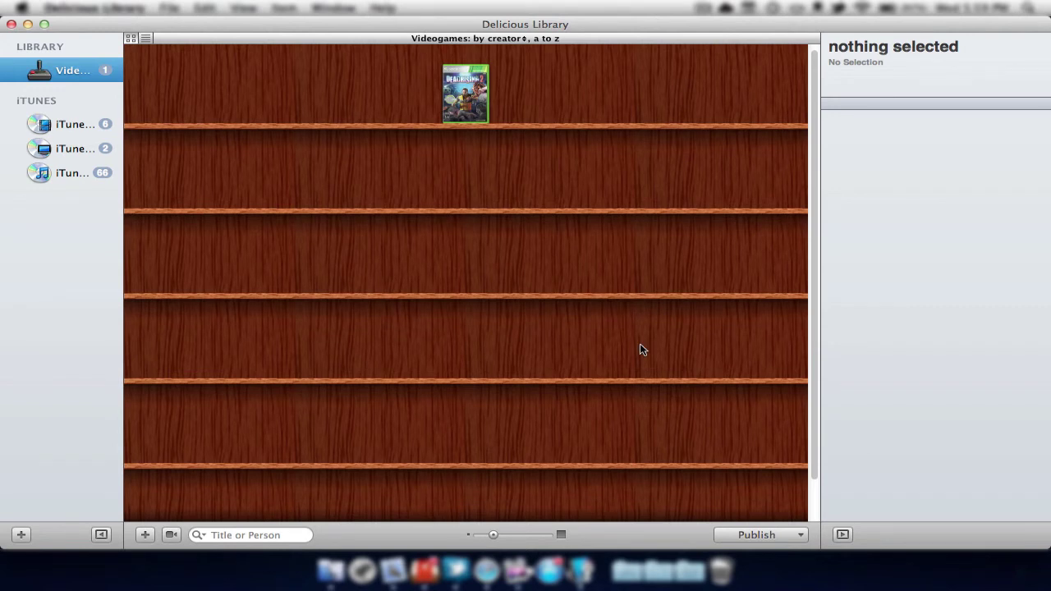
# Start adding a new library item and set its type to Videogame.
pyautogui.click(145, 535)
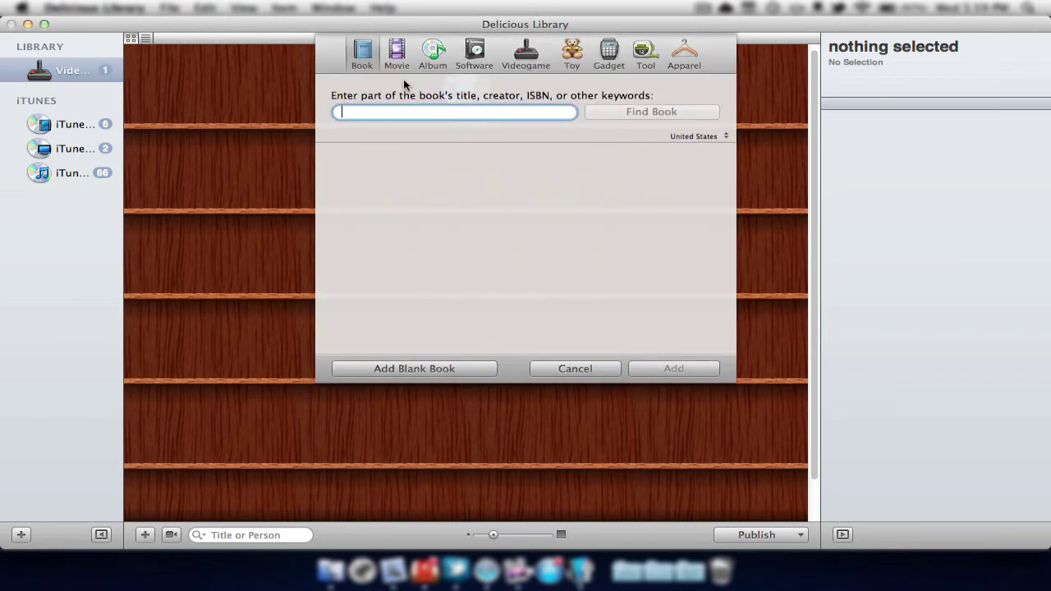
pyautogui.click(397, 53)
pyautogui.click(433, 53)
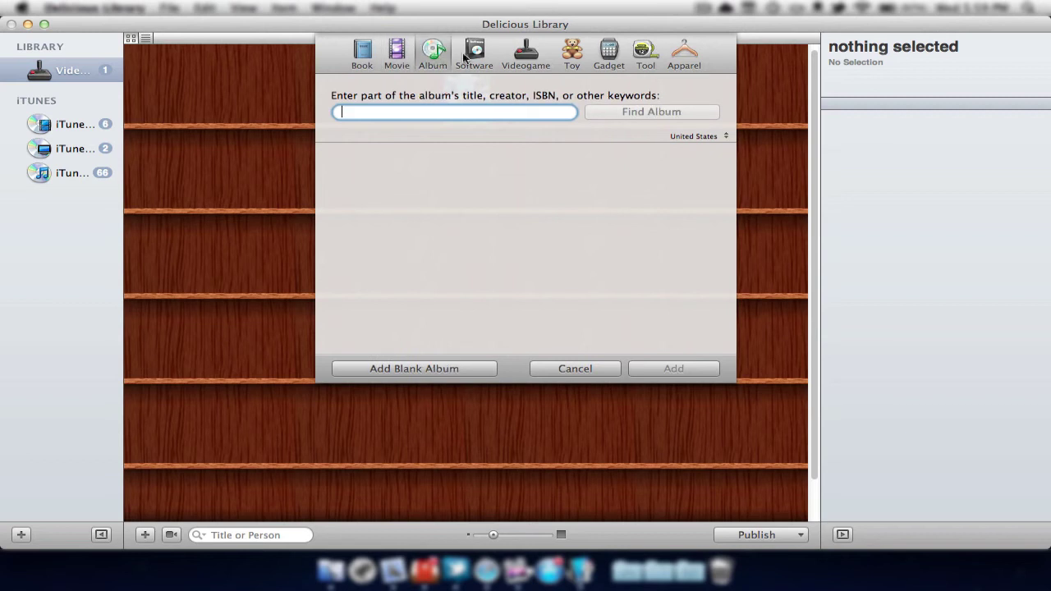
pyautogui.click(478, 53)
pyautogui.click(522, 52)
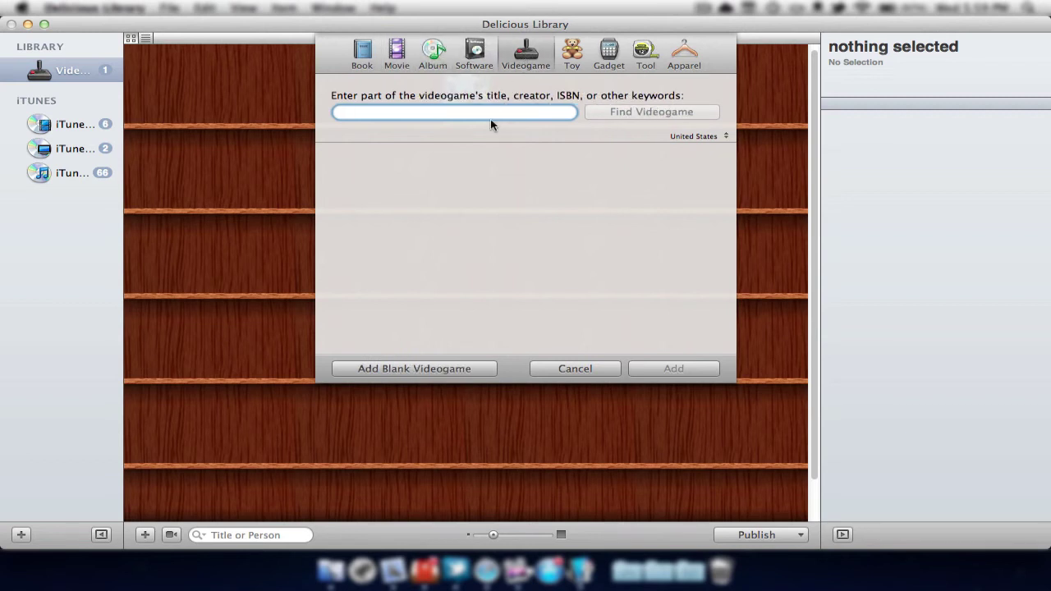
# Search for 'call of duty' and scroll through the 60 matches.
pyautogui.write('call of duty')
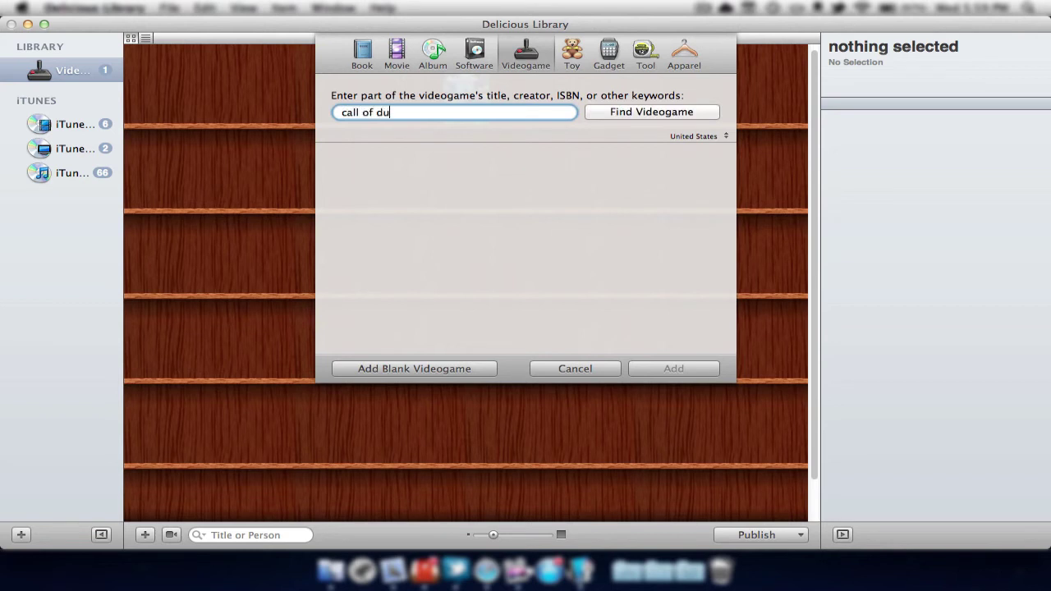
pyautogui.click(624, 107)
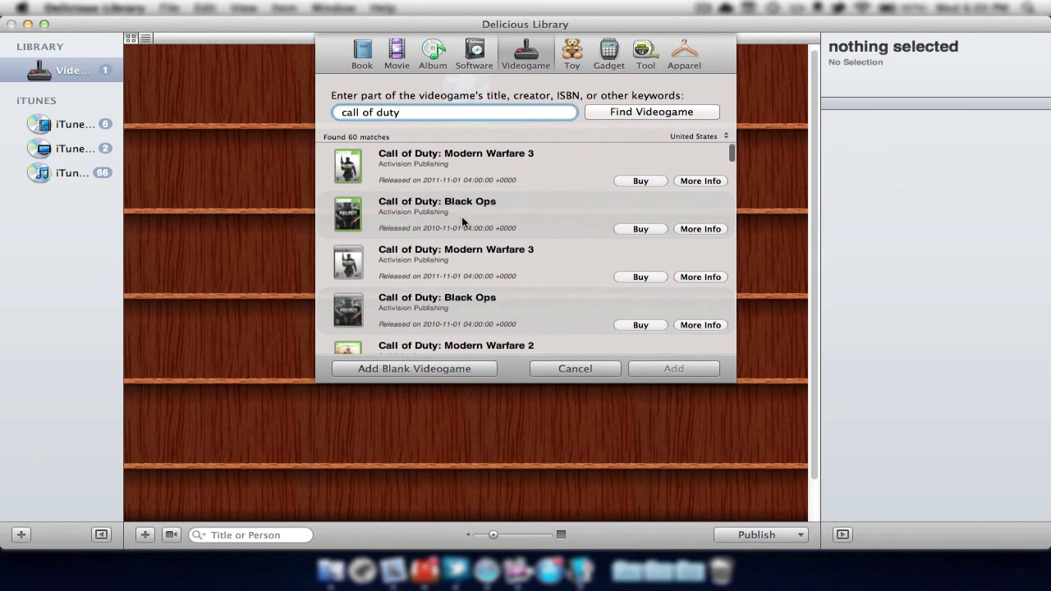
pyautogui.scroll(-4, 439, 232)
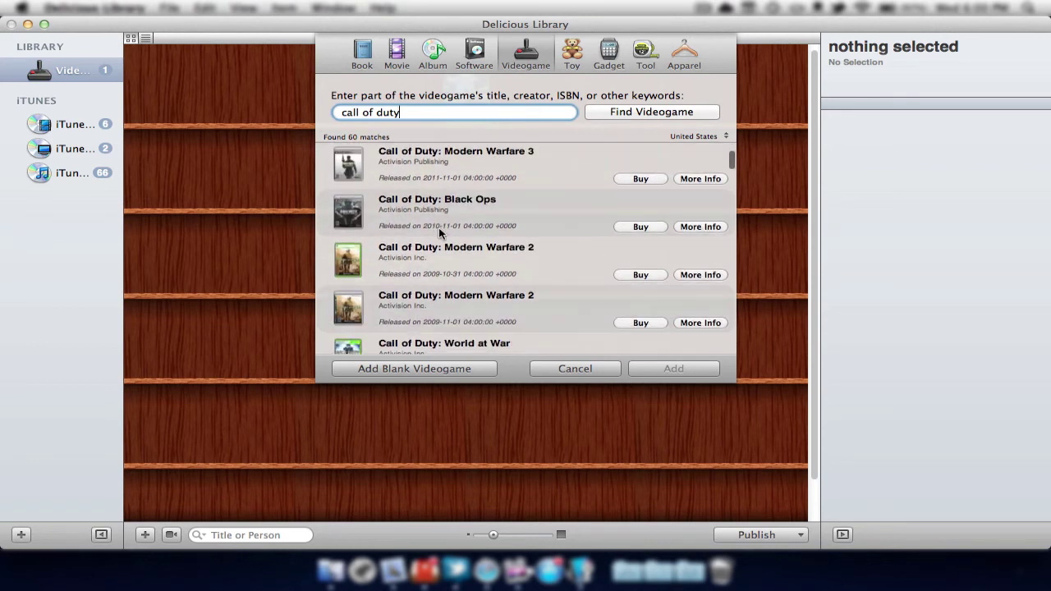
pyautogui.scroll(-2, 439, 233)
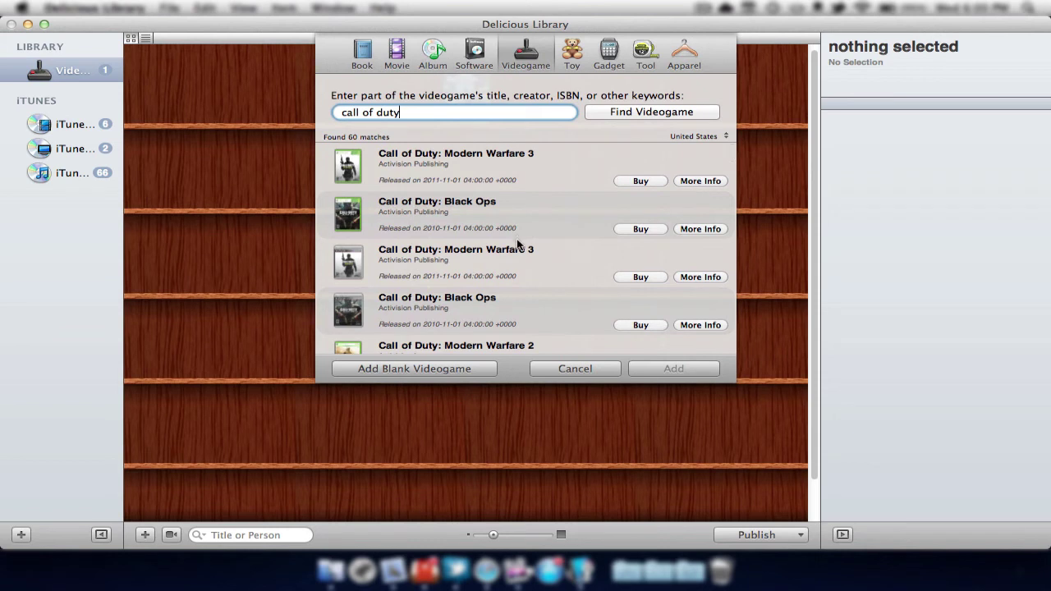
# Add a blank videogame titled 'Call of duty: Black Ops' and give it four stars.
pyautogui.click(393, 369)
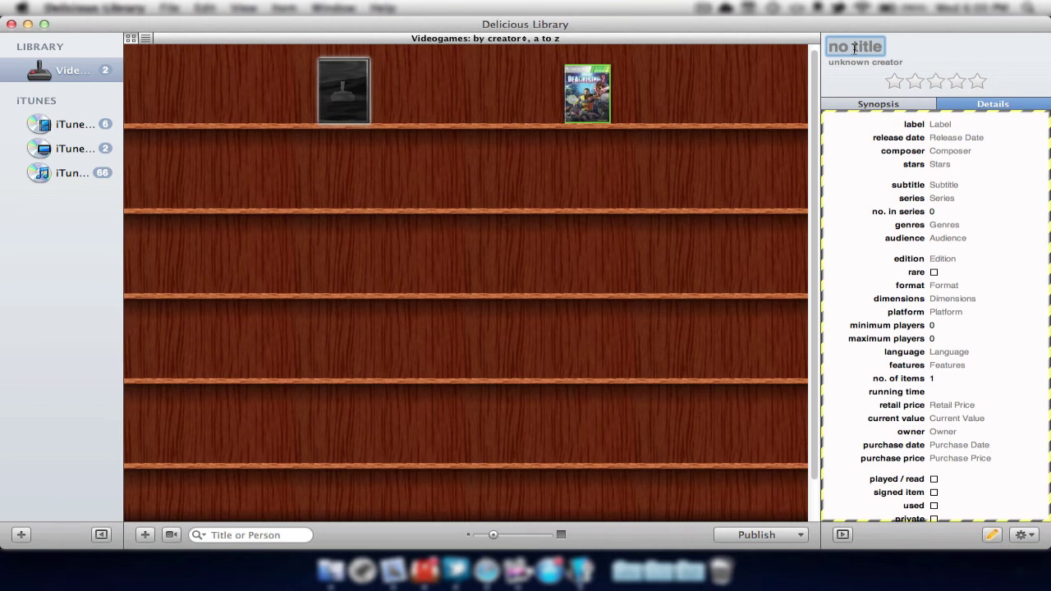
pyautogui.write('Call of duty')
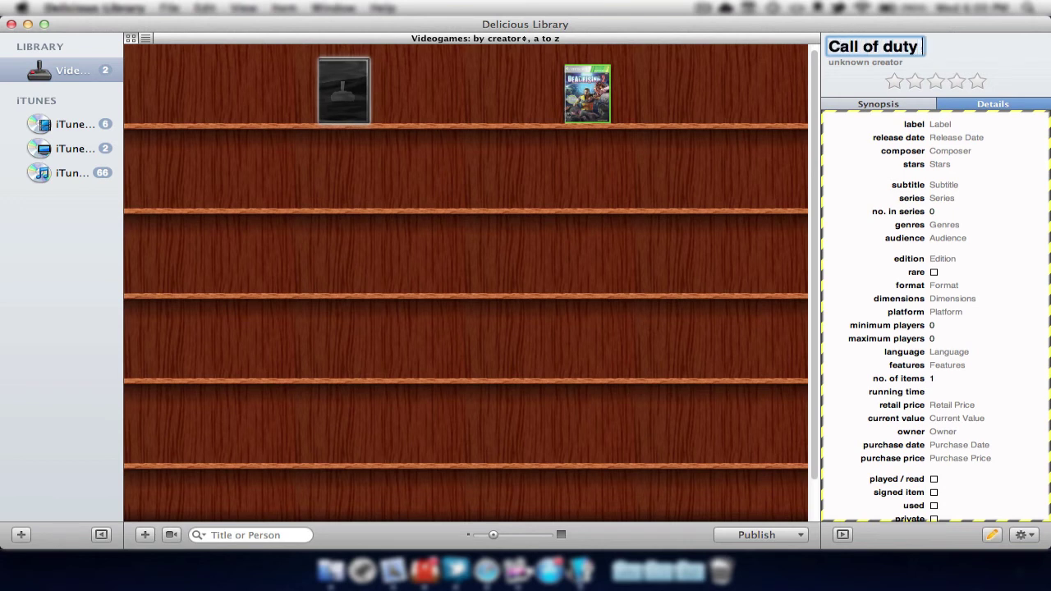
pyautogui.press('BackSpace')
pyautogui.write(': Bla')
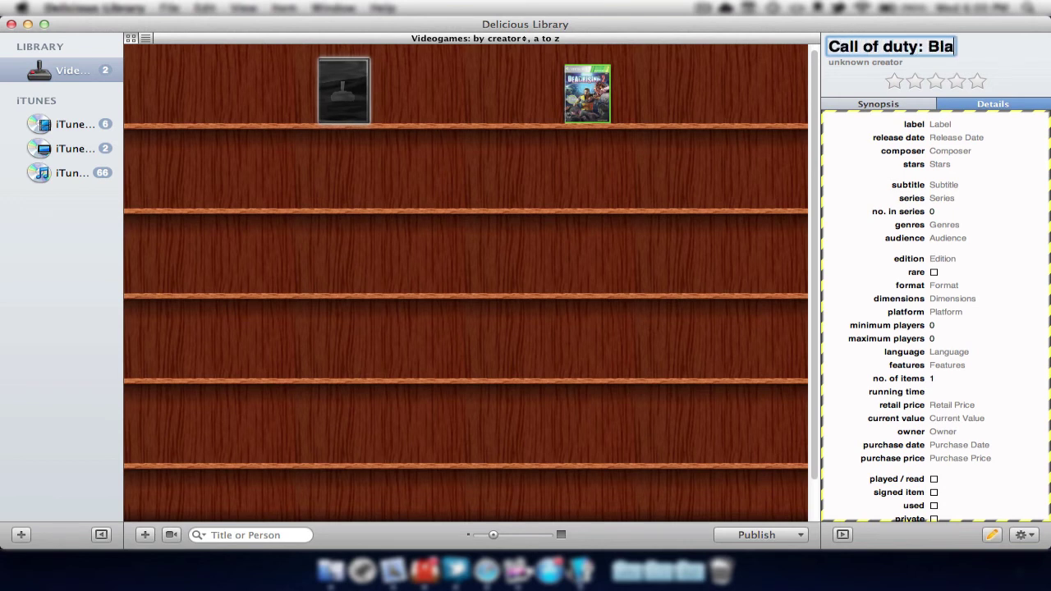
pyautogui.write('ck Ops')
pyautogui.press('Return')
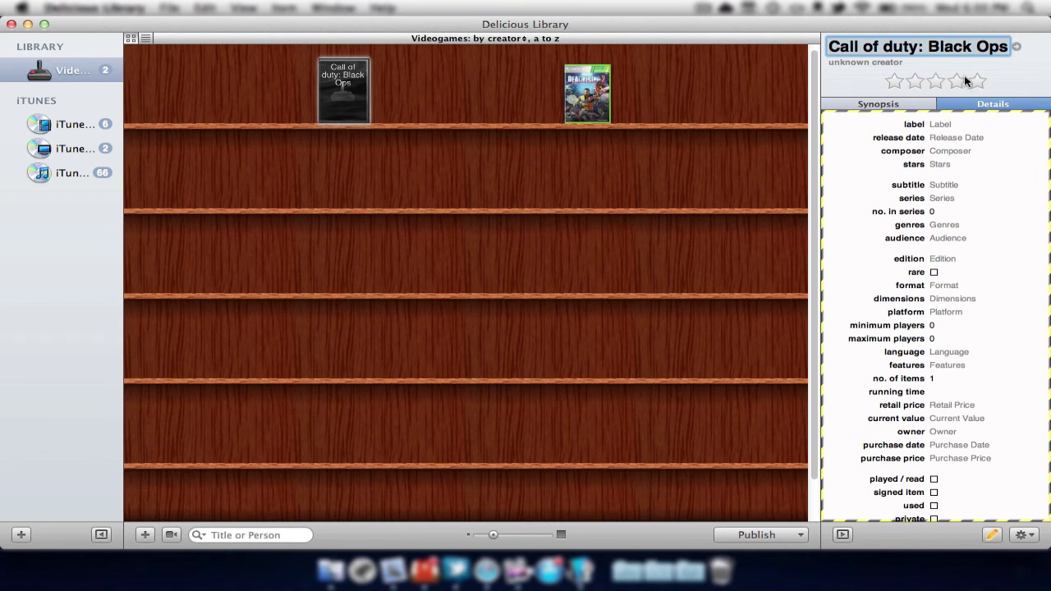
pyautogui.click(953, 137)
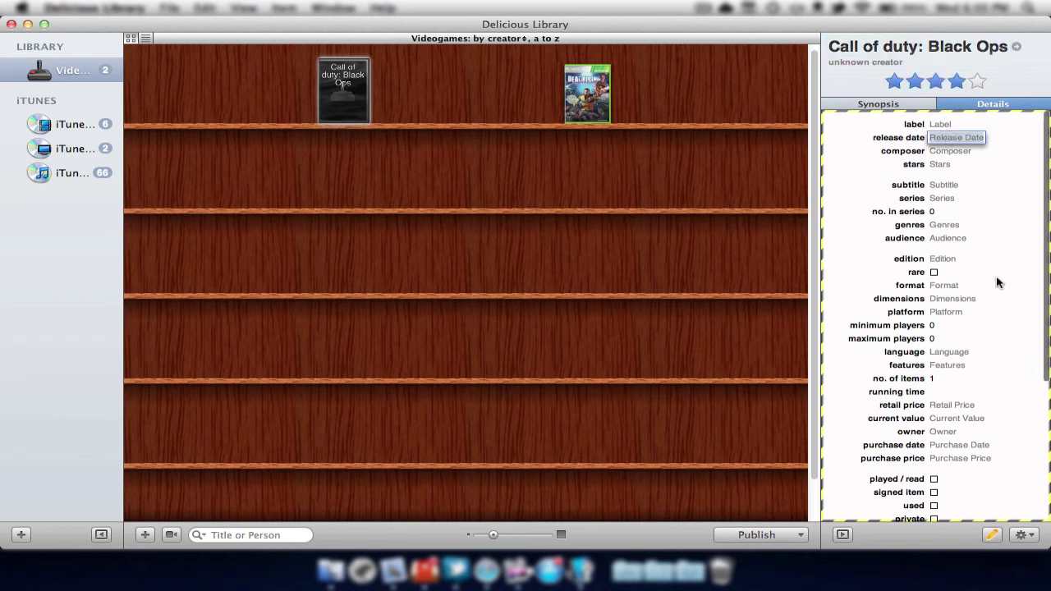
# Begin editing the game's genres, then minimize the Delicious Library window.
pyautogui.click(946, 225)
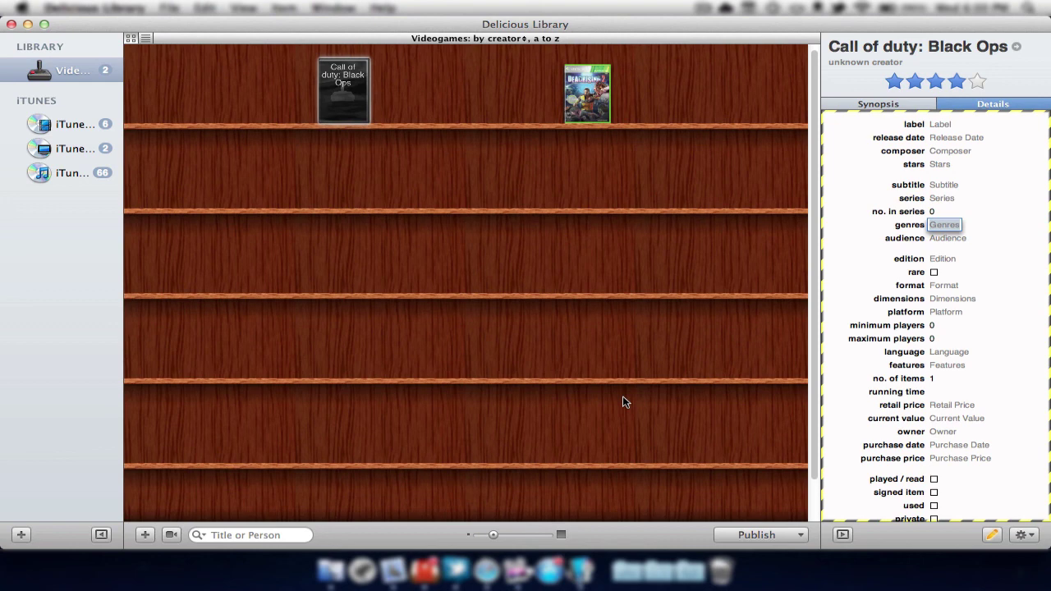
pyautogui.click(27, 27)
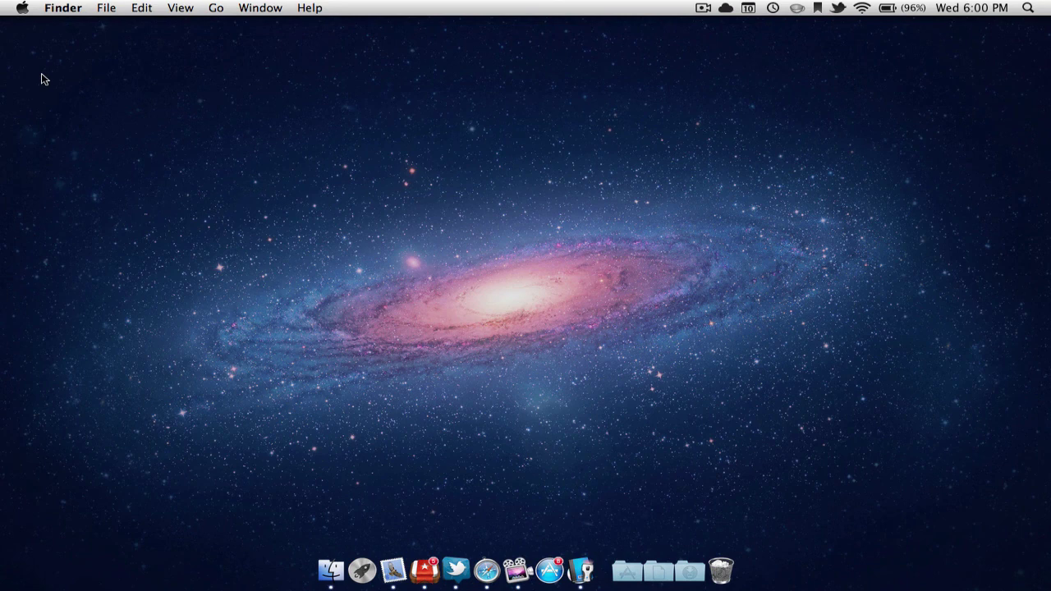